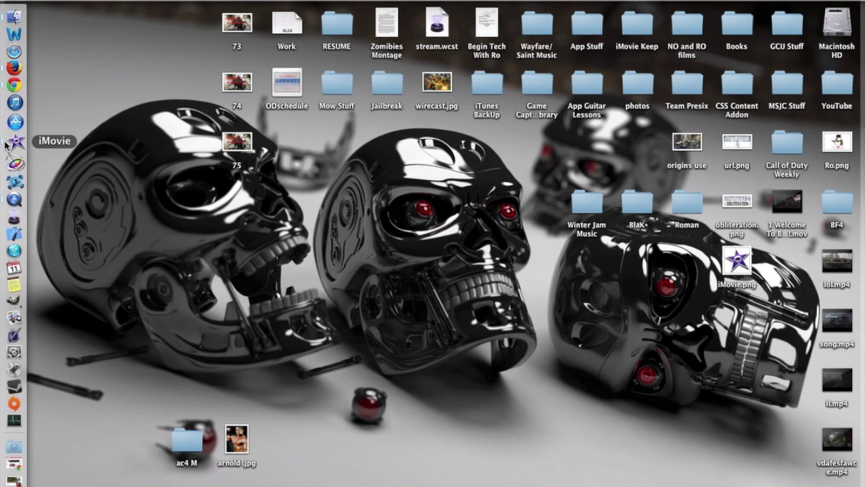
# - Bring iMovie forward and preview the main talking-head clip by playing and pausing it
pyautogui.click(12, 140)
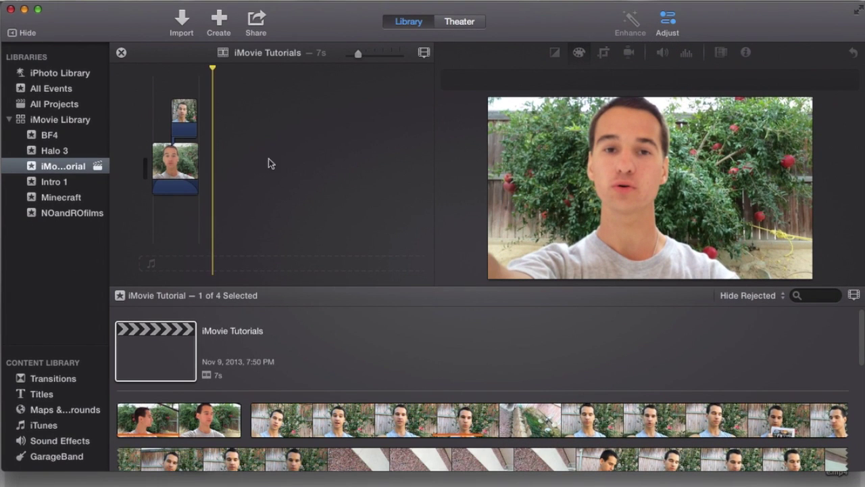
pyautogui.click(183, 165)
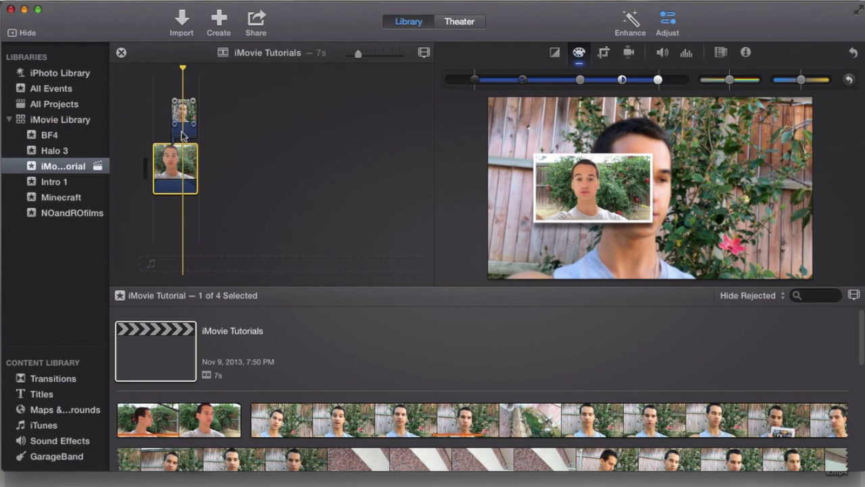
pyautogui.press('space')
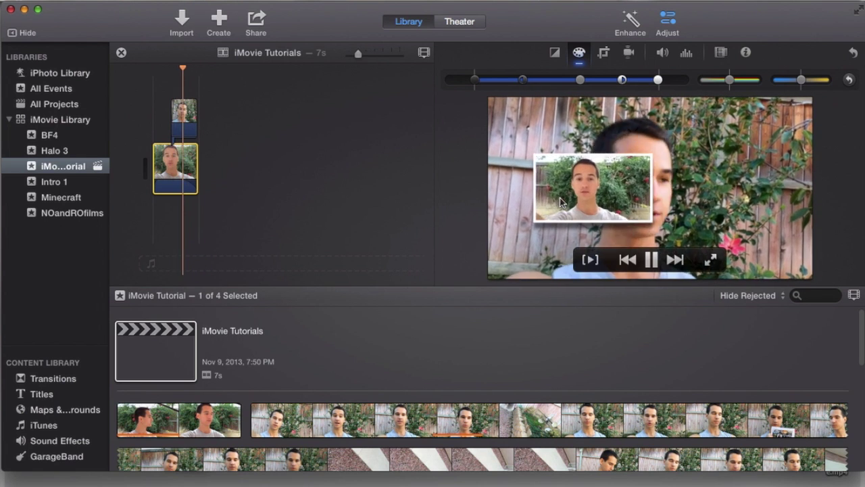
pyautogui.press('space')
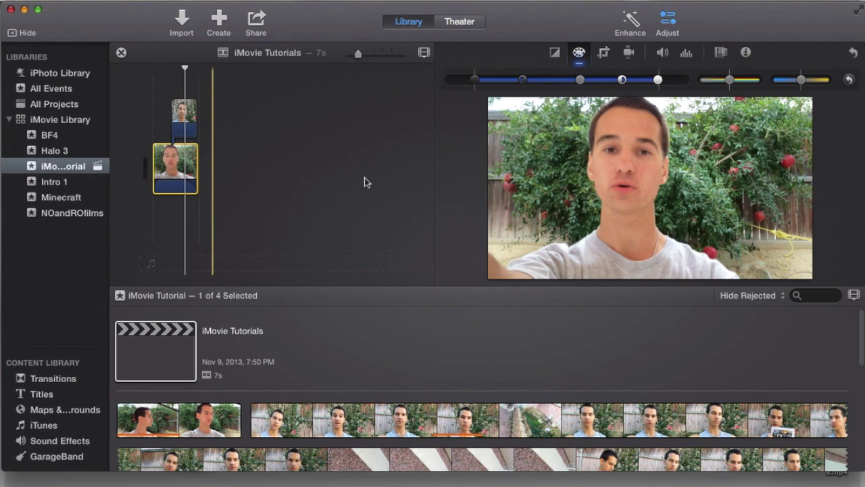
# - Deselect and reselect the talking-head clip so its colour adjustments are shown
pyautogui.click(346, 175)
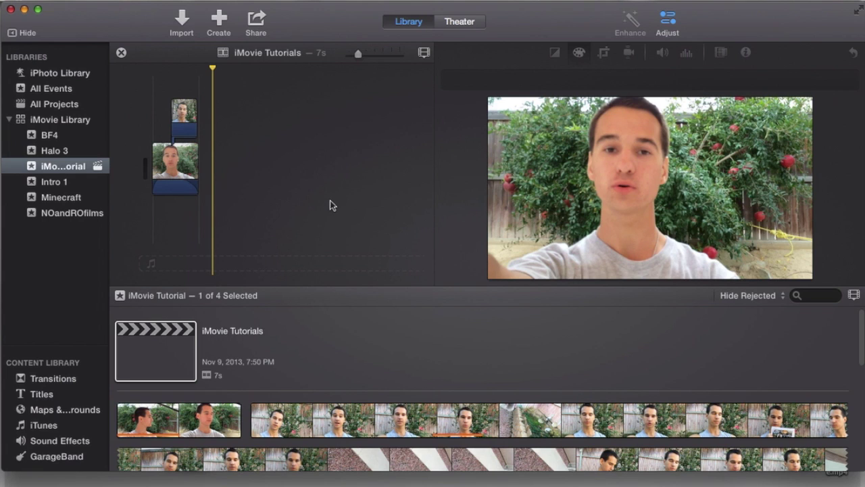
pyautogui.click(284, 176)
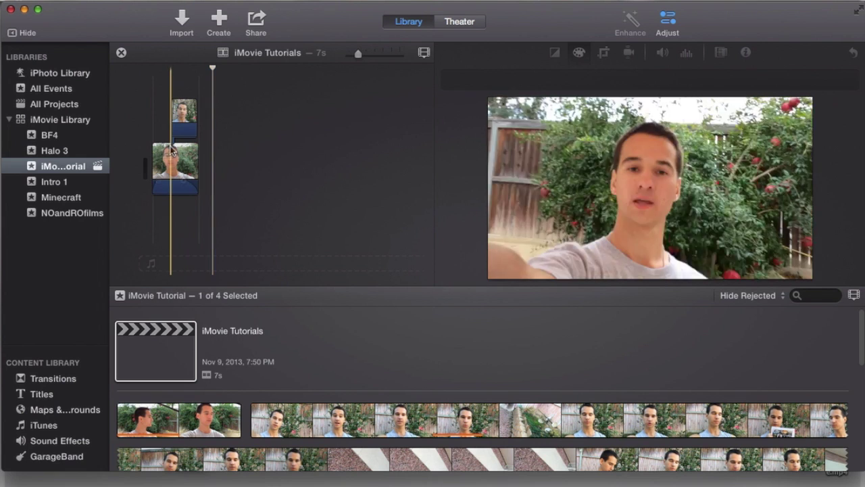
pyautogui.click(189, 160)
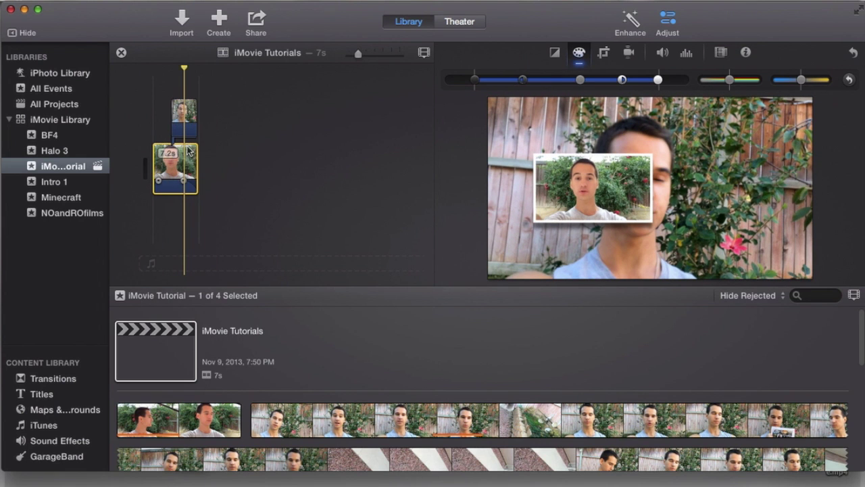
# - Show the colour balance options, then reselect the talking-head clip and play it in the viewer
pyautogui.click(553, 54)
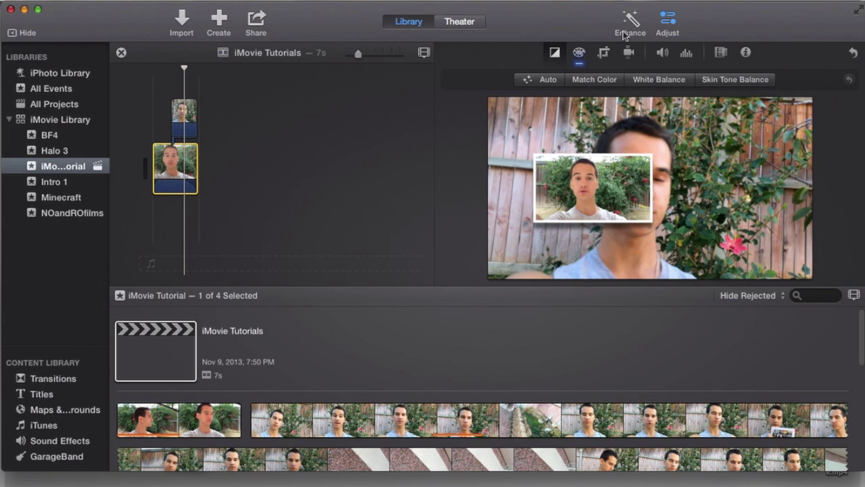
pyautogui.click(667, 24)
pyautogui.click(282, 177)
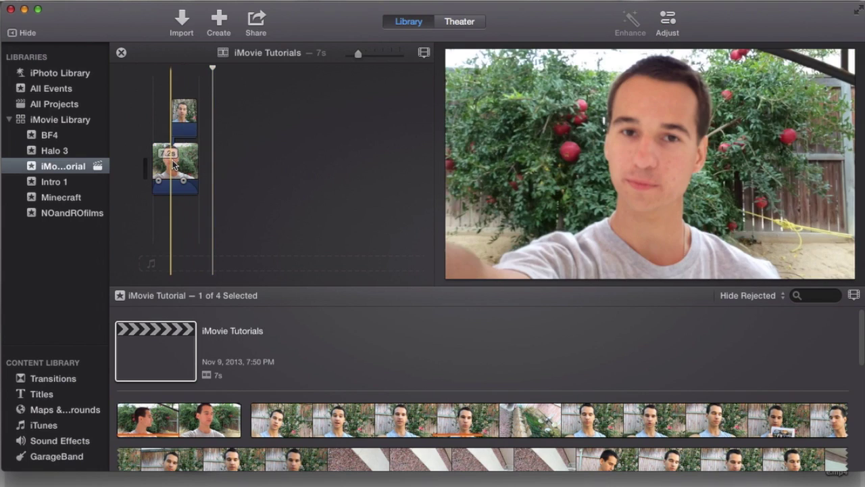
pyautogui.click(164, 152)
pyautogui.press('space')
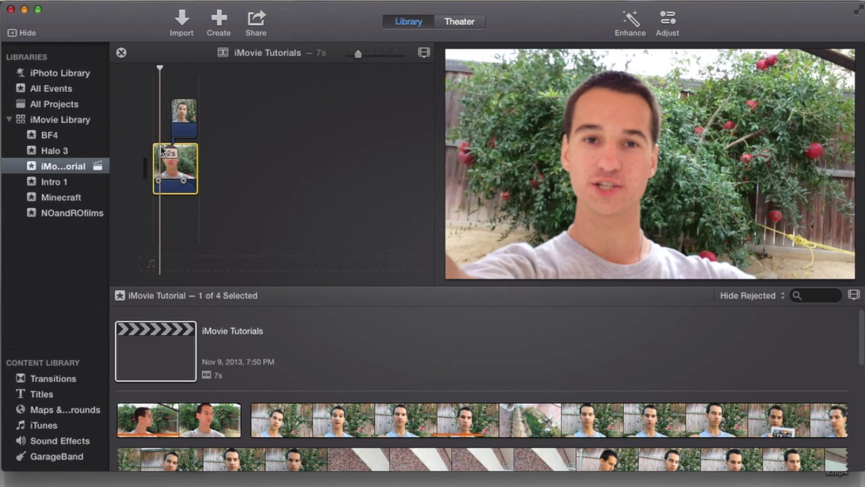
# - Reopen colour balance with Shift+Cmd+B and apply Auto balance to the clip
pyautogui.press('shift+super+b')
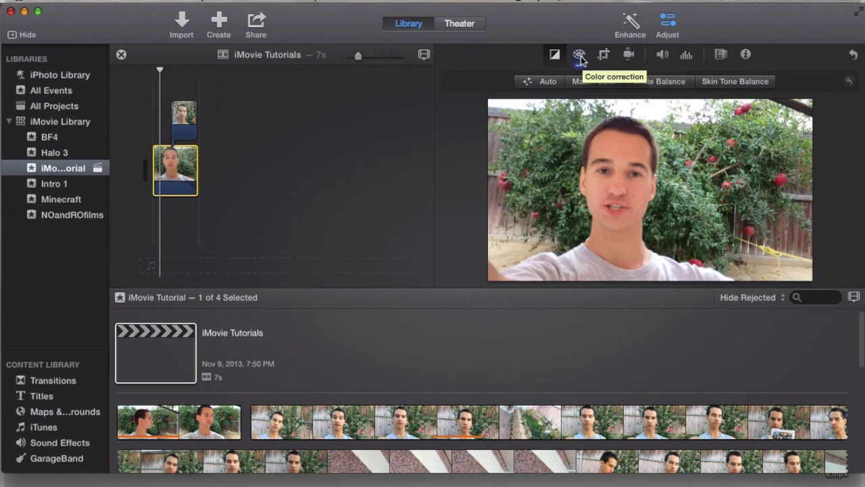
pyautogui.moveTo(536, 108)
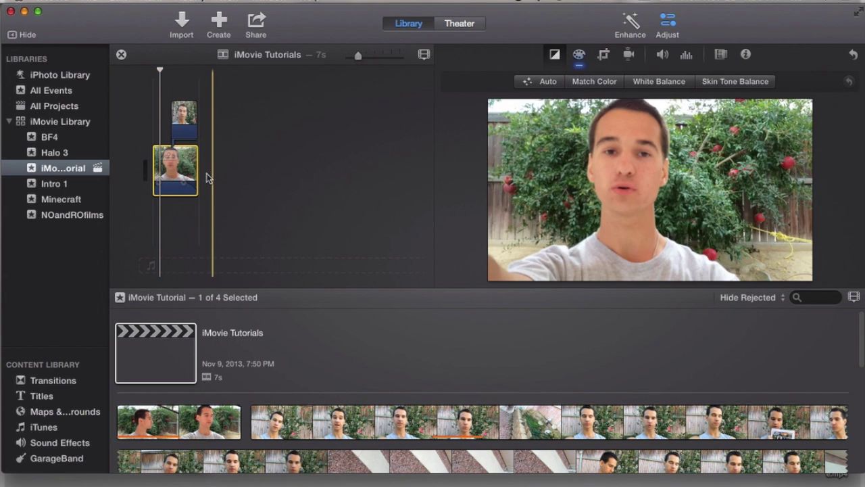
pyautogui.click(544, 82)
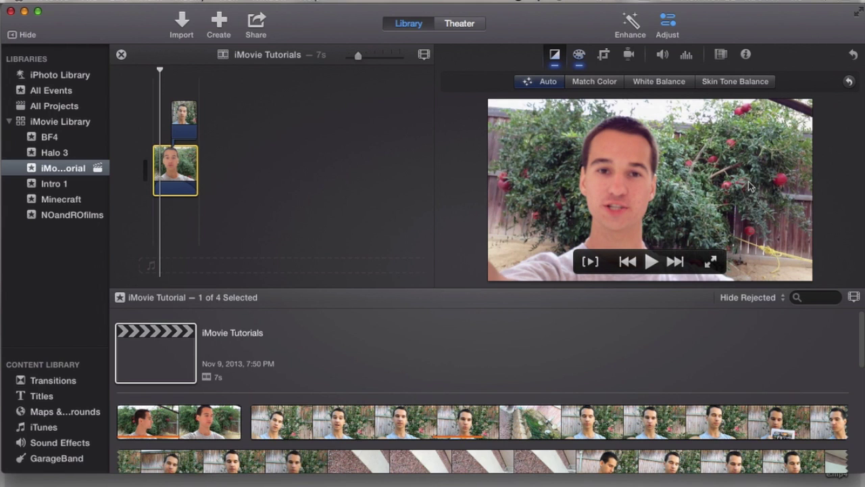
# - Toggle Auto colour balance off and back on, then switch to Match Color
pyautogui.click(549, 83)
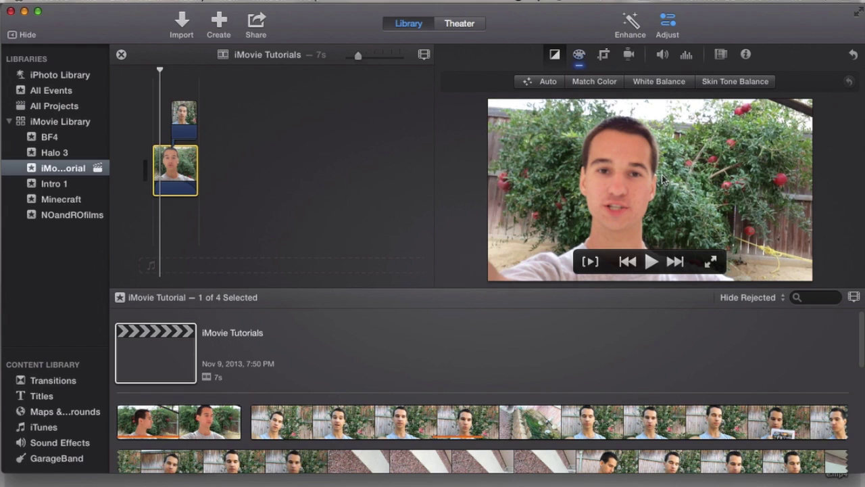
pyautogui.click(546, 83)
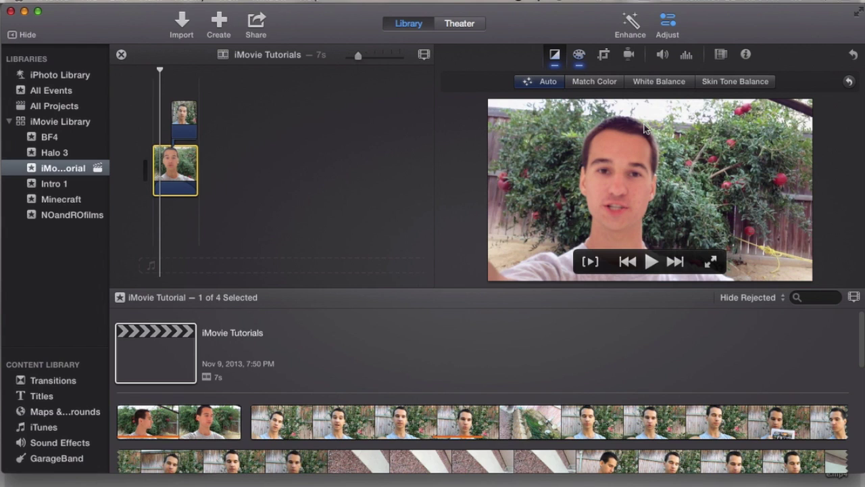
pyautogui.click(596, 82)
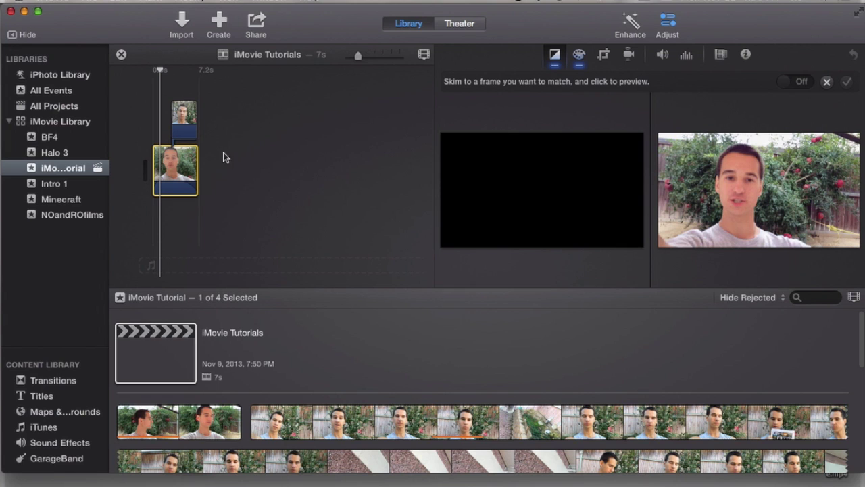
# - Match the clip's colours to a chosen reference frame and apply it, then choose White Balance
pyautogui.click(183, 173)
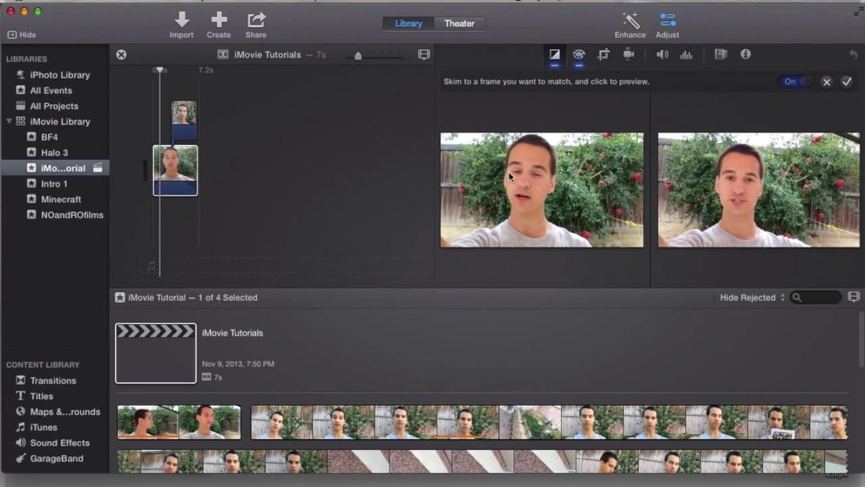
pyautogui.click(182, 166)
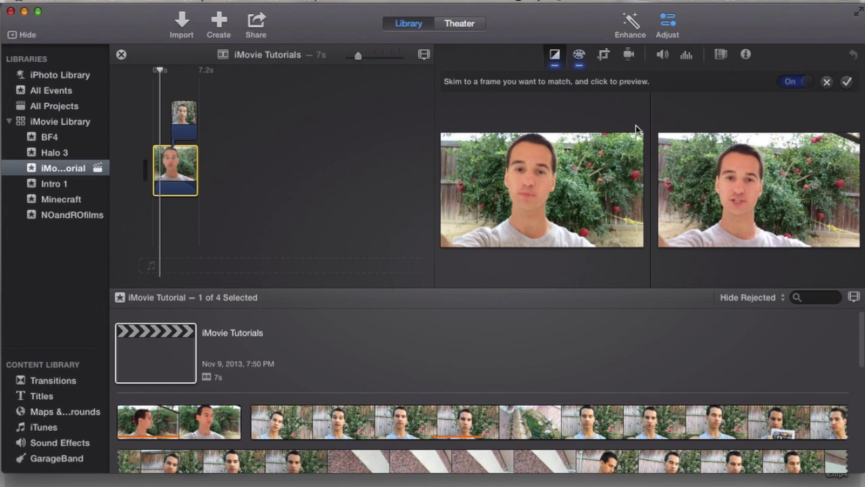
pyautogui.click(847, 81)
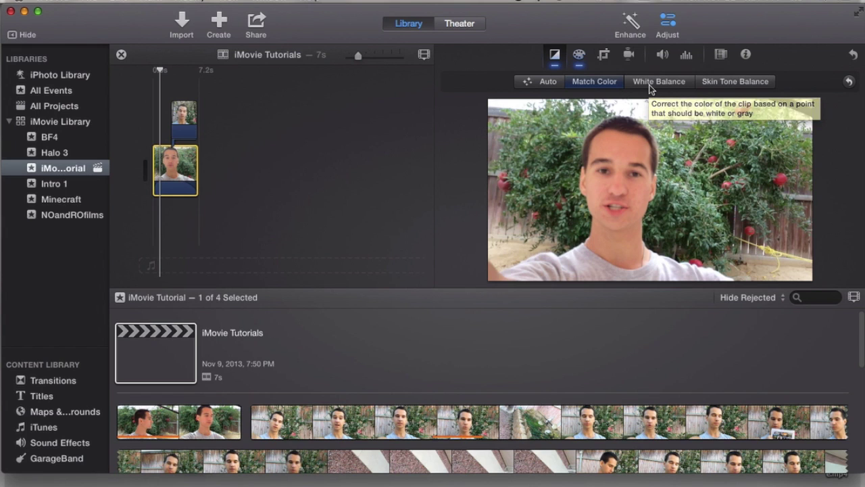
pyautogui.click(650, 86)
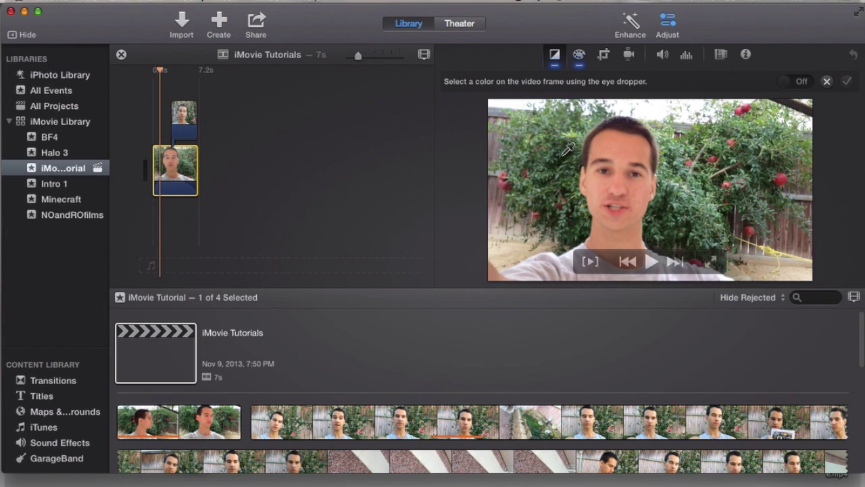
# - Sample a neutral white spot in the frame to remove the cyan tint and apply the white balance
pyautogui.click(650, 111)
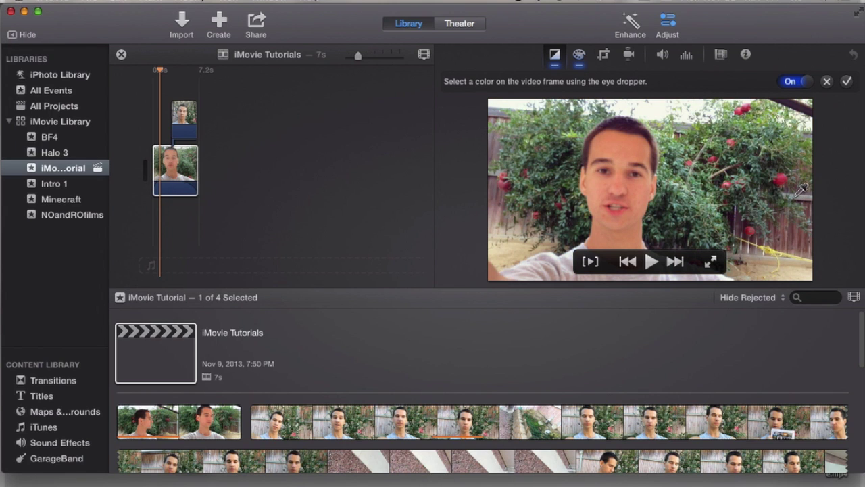
pyautogui.click(783, 178)
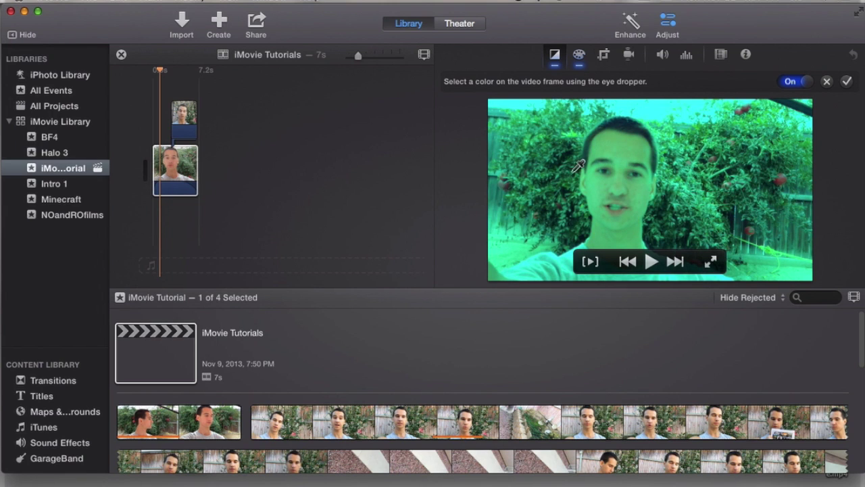
pyautogui.click(506, 105)
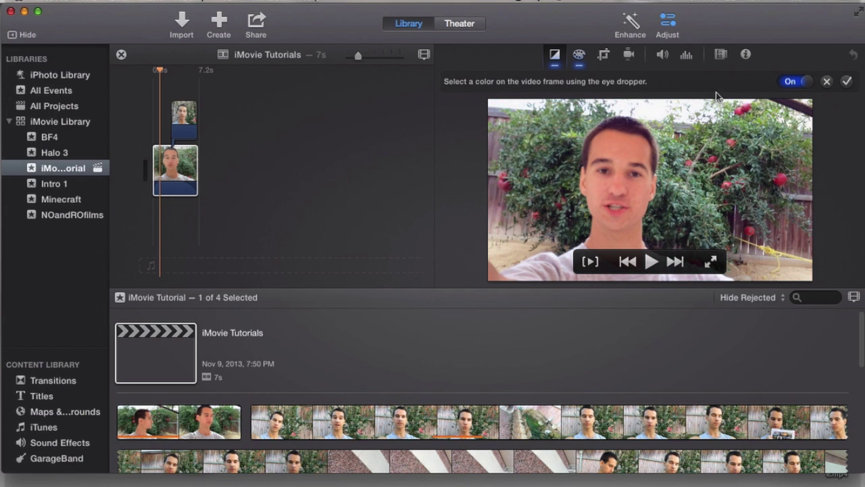
pyautogui.click(554, 61)
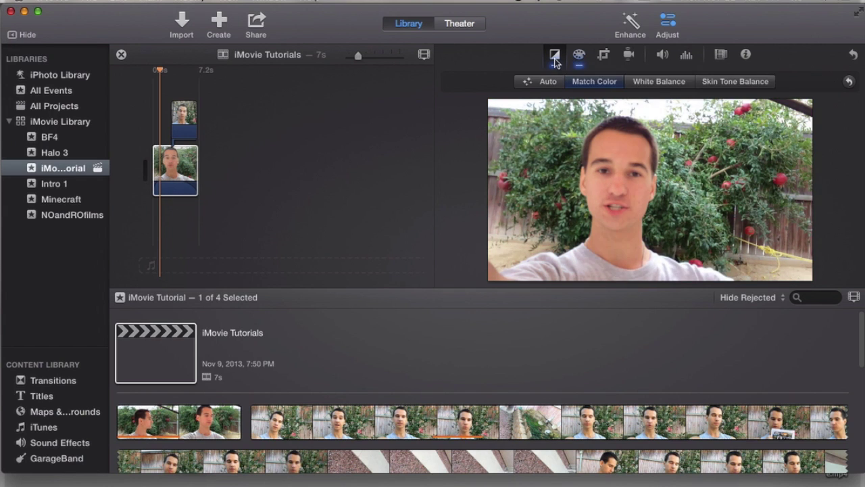
# - Apply Skin Tone Balance by sampling the speaker's face to remove the pink tint
pyautogui.click(735, 85)
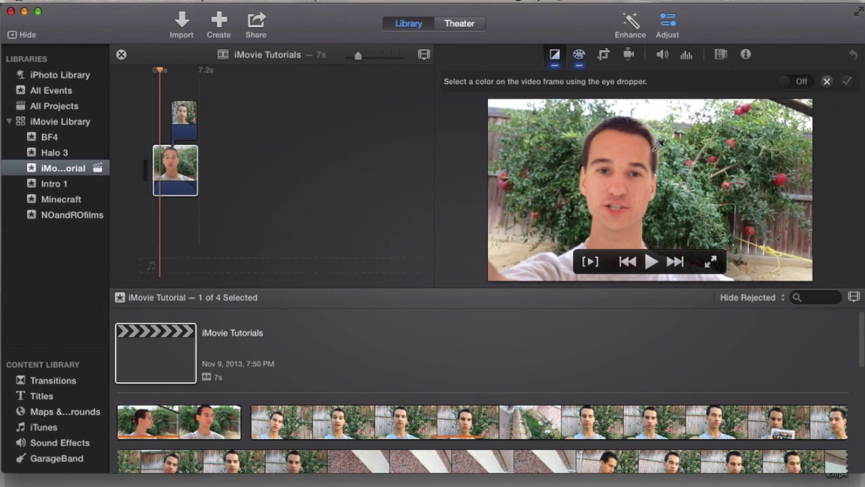
pyautogui.click(629, 144)
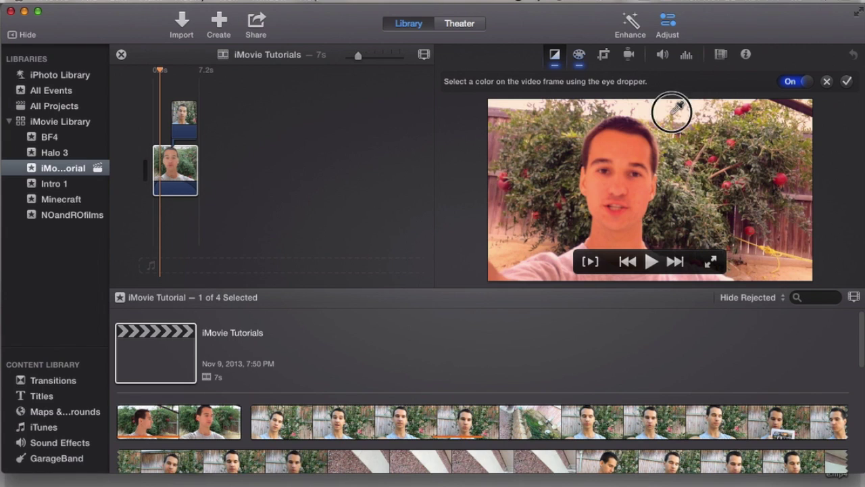
pyautogui.click(627, 142)
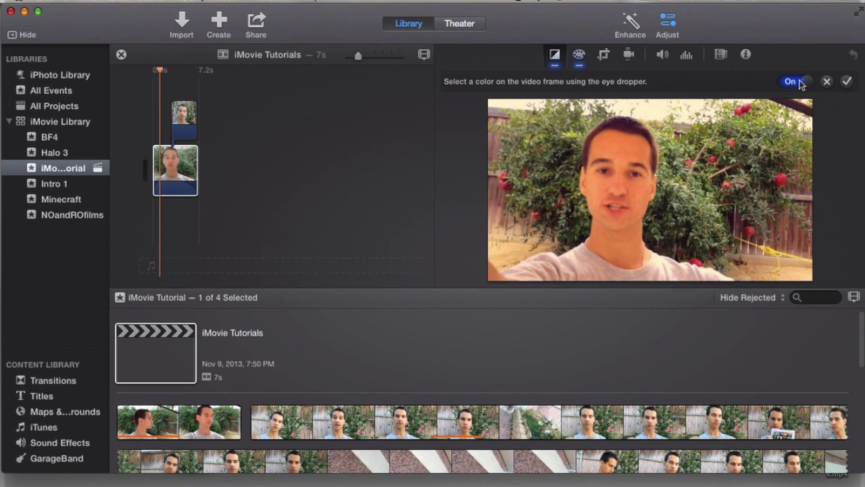
pyautogui.click(561, 57)
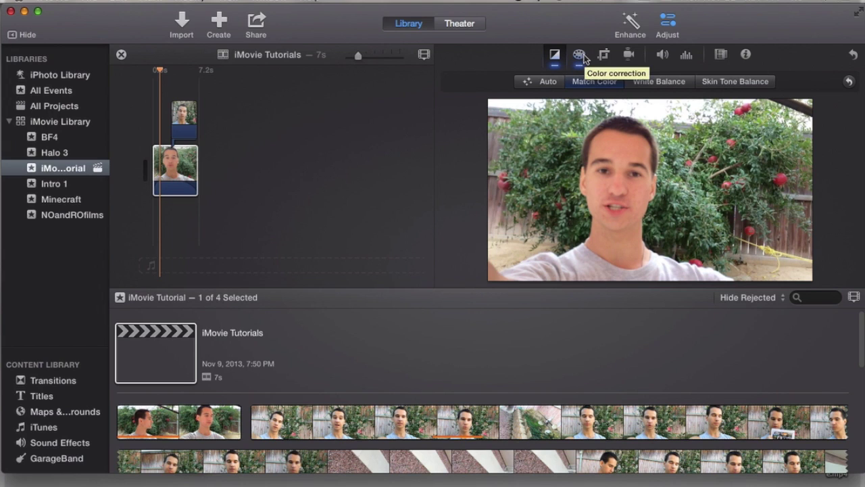
# - Drag the colour-correction highlight and shadow handles to brighten the talking-head clip
pyautogui.click(583, 58)
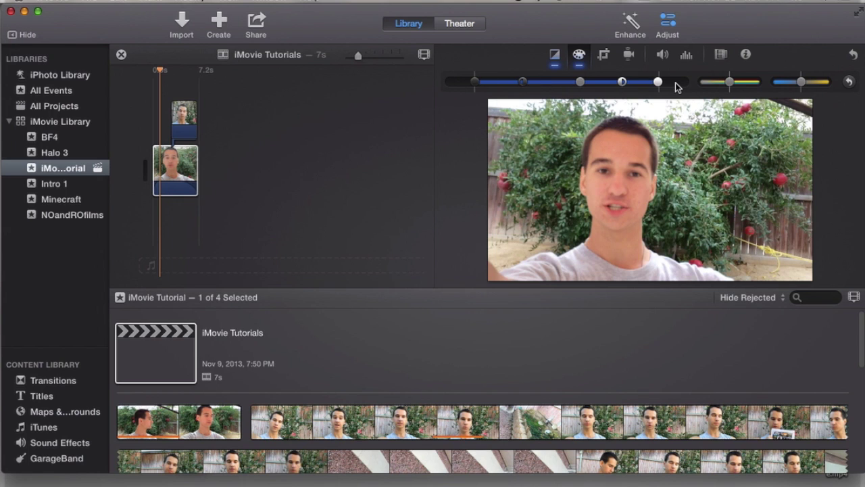
pyautogui.moveTo(656, 82)
pyautogui.mouseDown()
pyautogui.moveTo(541, 86)
pyautogui.moveTo(659, 83)
pyautogui.mouseUp()
pyautogui.moveTo(481, 87)
pyautogui.mouseDown()
pyautogui.moveTo(608, 85)
pyautogui.moveTo(477, 87)
pyautogui.mouseUp()
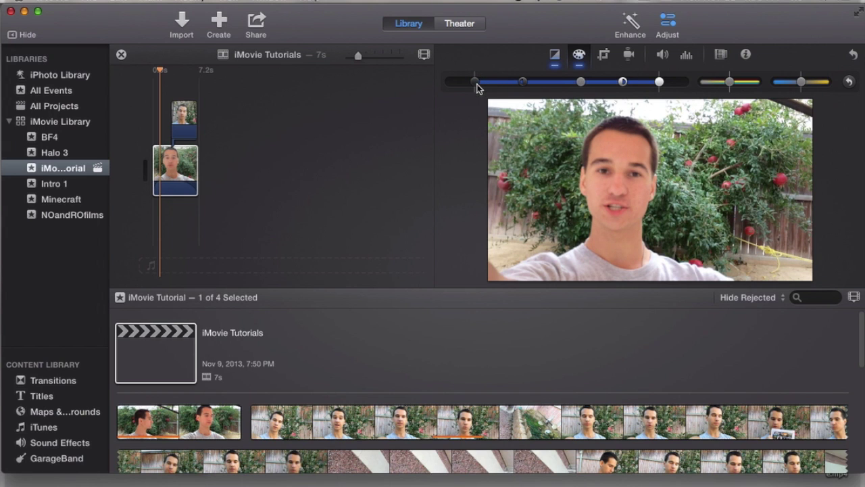
pyautogui.moveTo(524, 85); pyautogui.dragTo(576, 85)
pyautogui.click(578, 86)
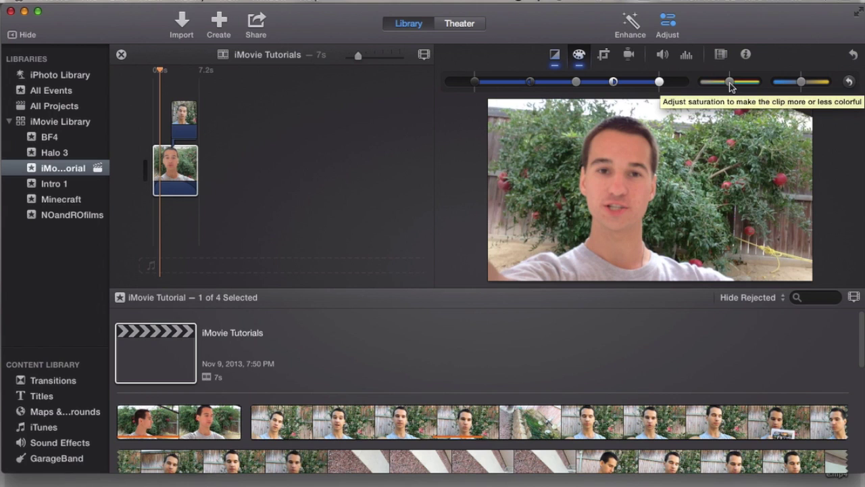
pyautogui.moveTo(729, 83)
pyautogui.mouseDown()
pyautogui.moveTo(762, 83)
pyautogui.moveTo(685, 84)
pyautogui.moveTo(729, 84)
pyautogui.mouseUp()
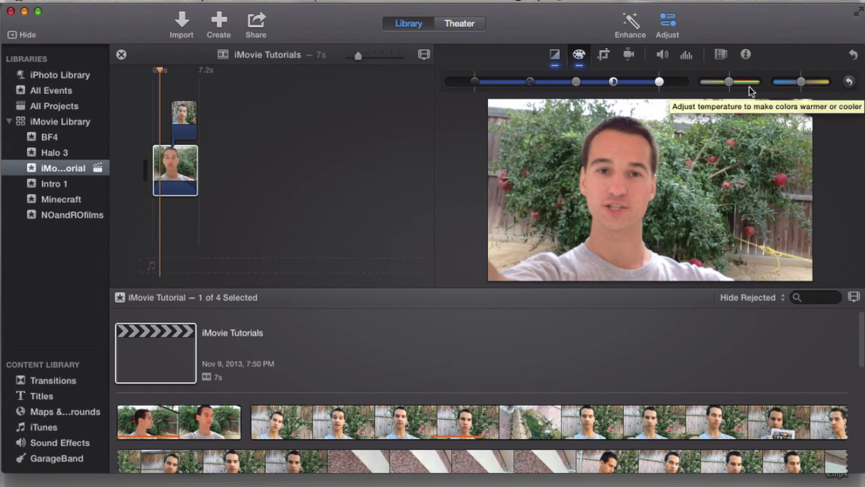
pyautogui.moveTo(801, 82)
pyautogui.mouseDown()
pyautogui.moveTo(775, 84)
pyautogui.moveTo(825, 84)
pyautogui.moveTo(771, 84)
pyautogui.moveTo(800, 84)
pyautogui.mouseUp()
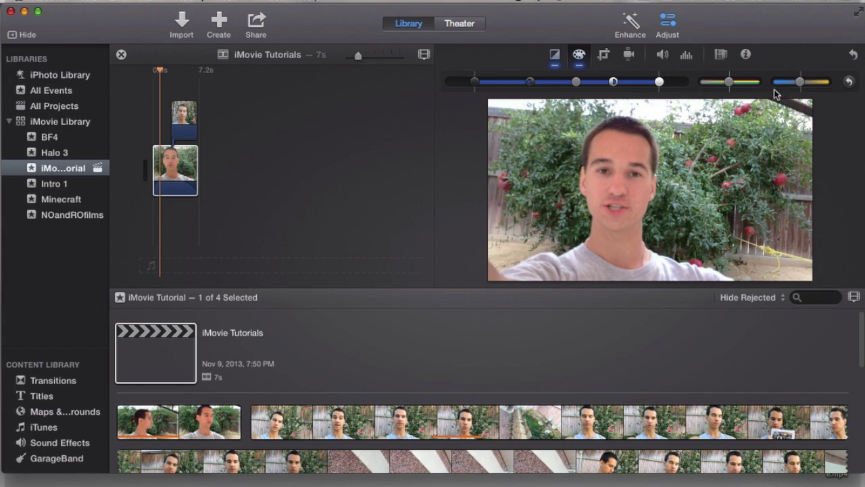
pyautogui.moveTo(700, 114)
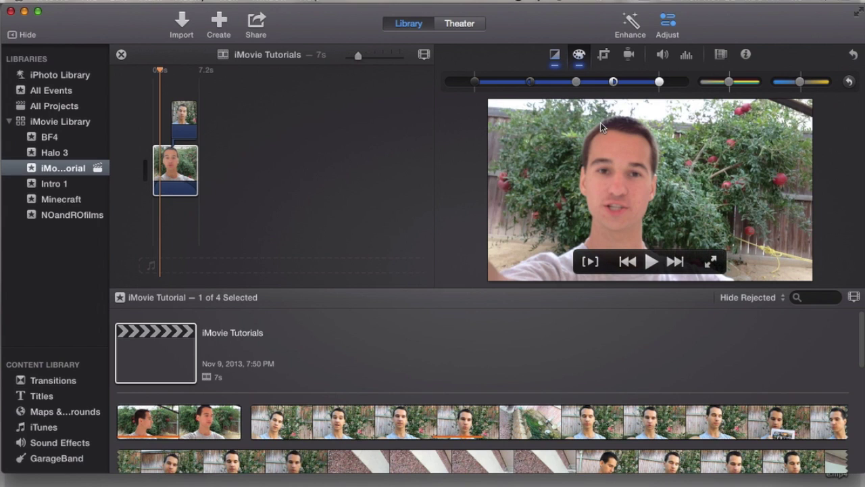